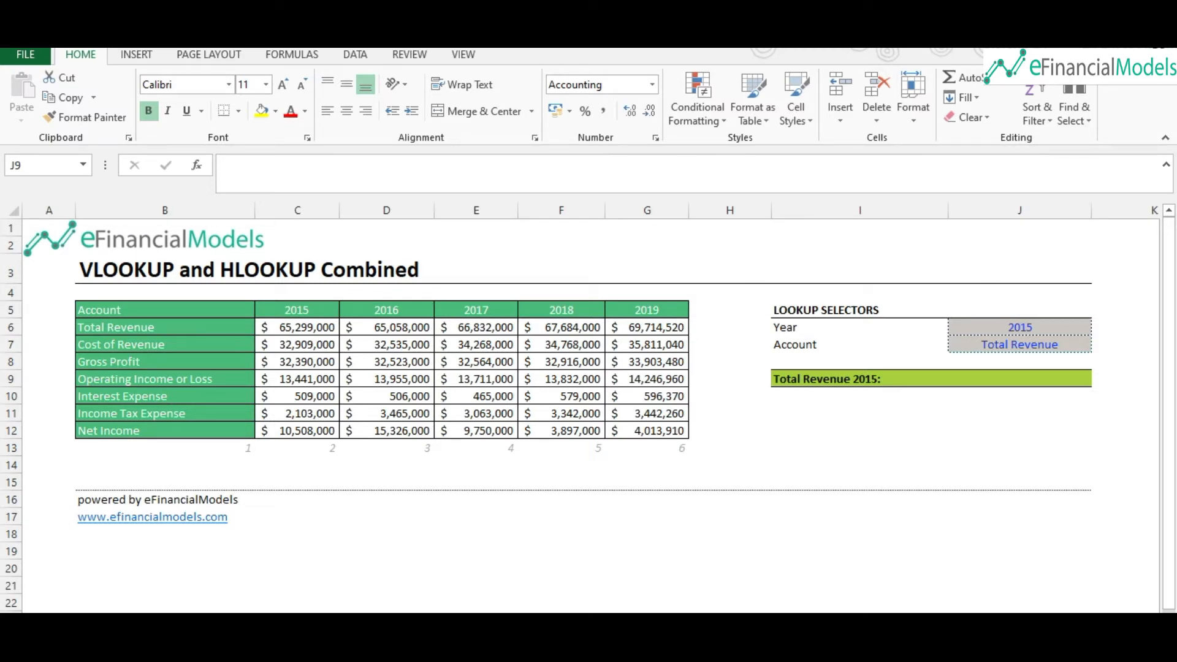
Step: Examine the choices offered by the Year selector in J6 and the Account selector in J7
left_click(1073, 326)
left_click(1100, 328)
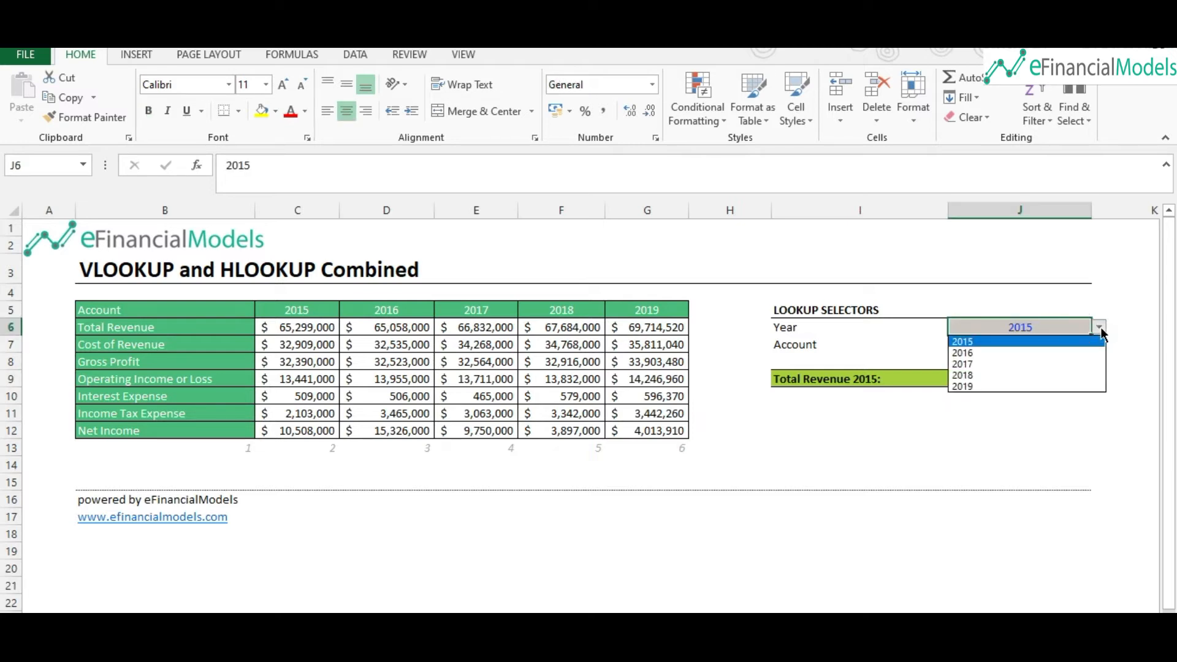
left_click(1100, 339)
left_click(1089, 344)
left_click(1100, 346)
left_click(1100, 346)
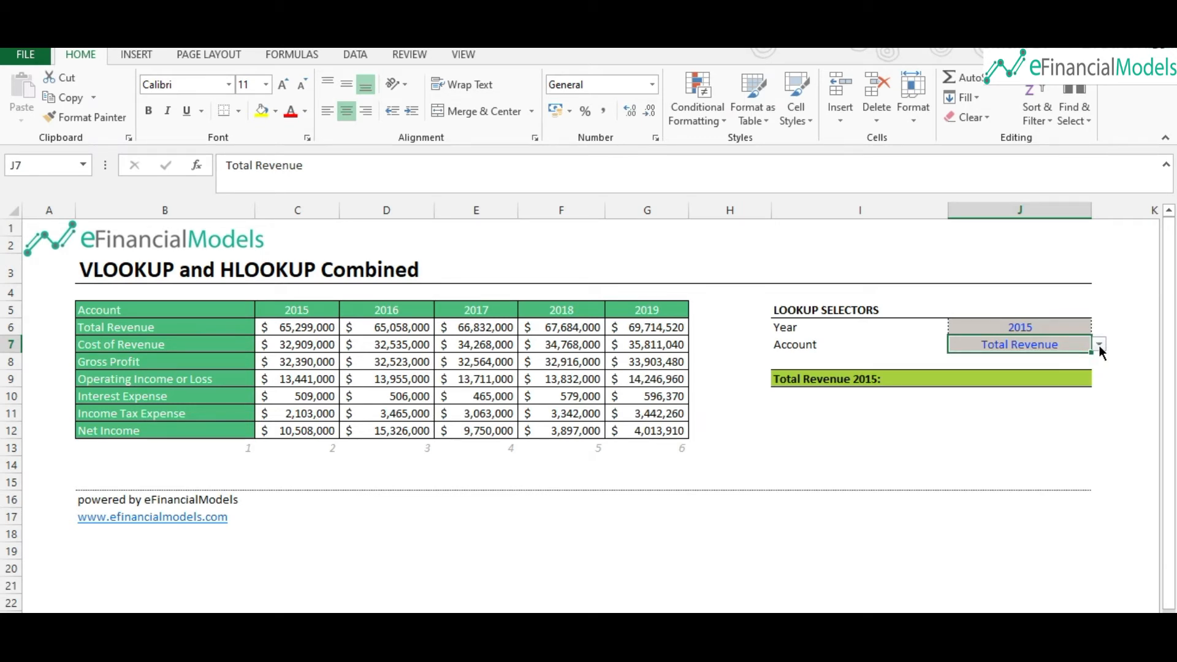
left_click(1074, 328)
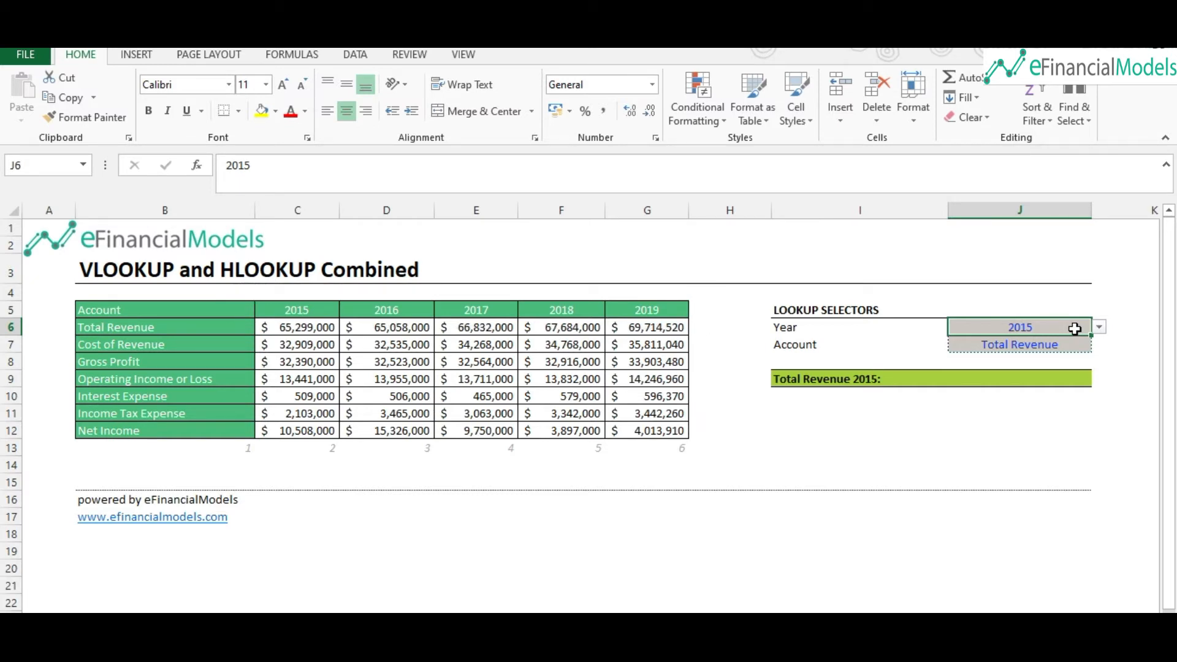
left_click(1065, 346)
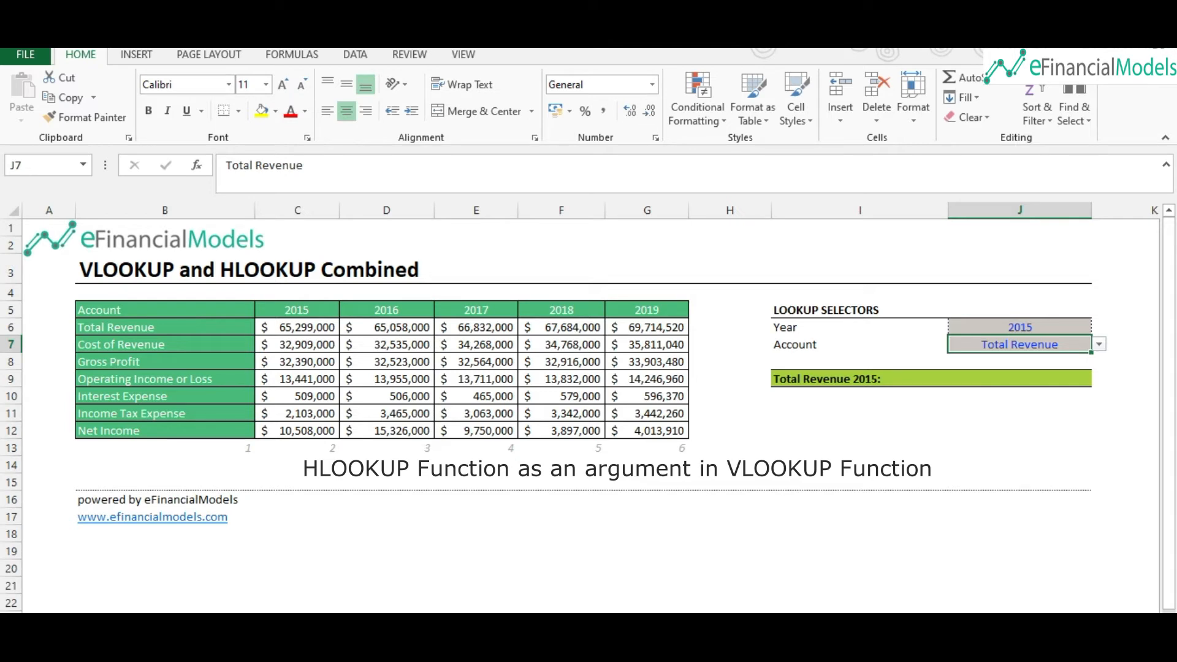
Step: Begin a VLOOKUP formula in cell J9 with J7 as the lookup value and B5:G12 as the table array
left_click(1004, 379)
type("=")
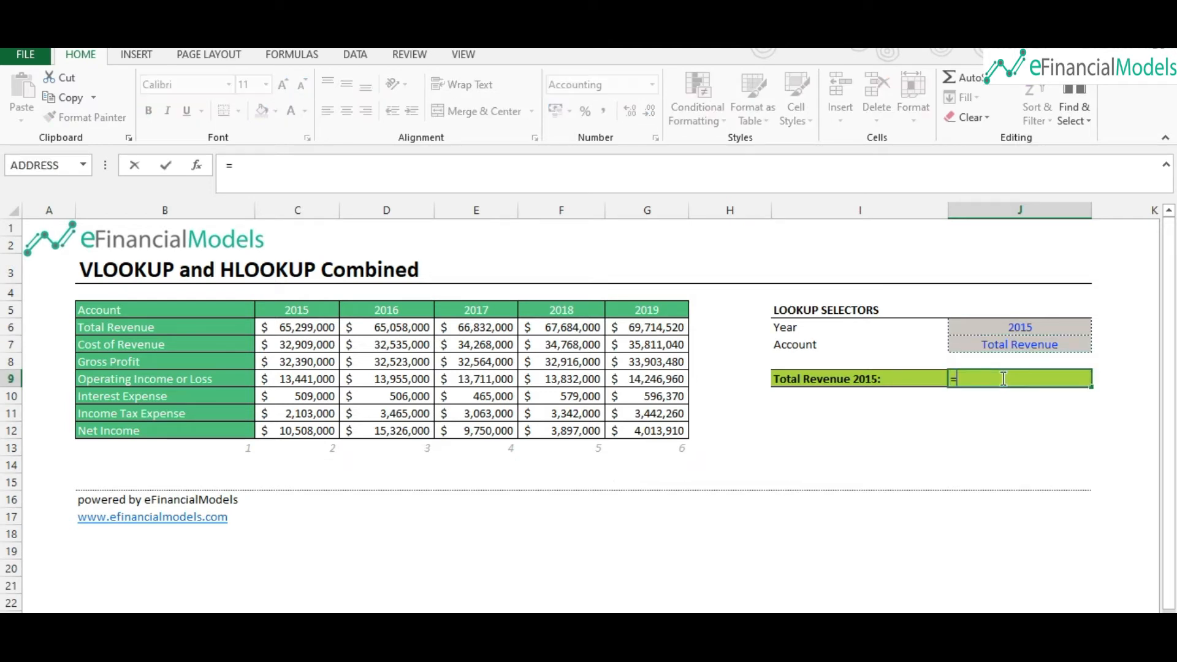
type("VLOOKUP(")
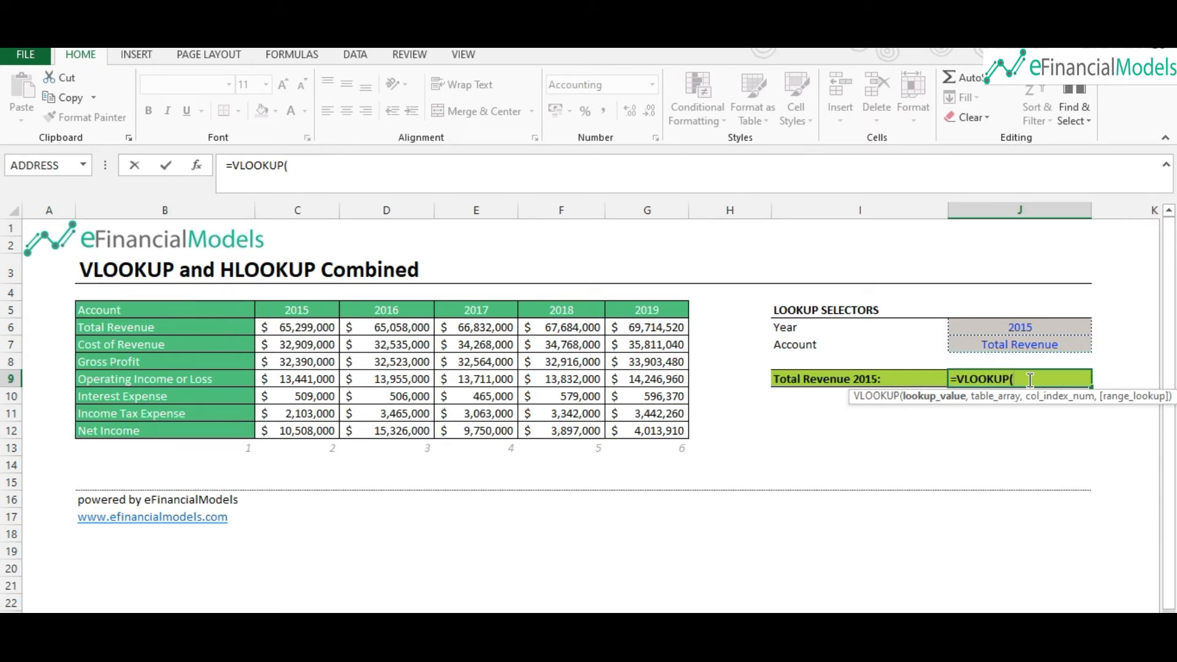
left_click(1027, 345)
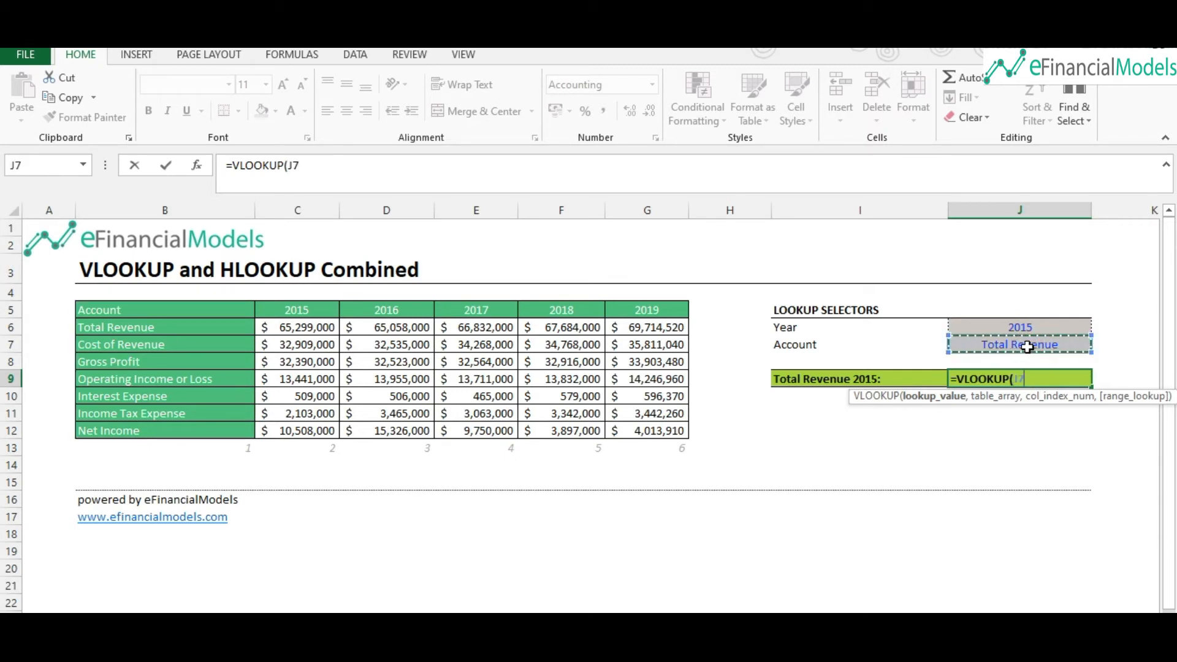
type(",")
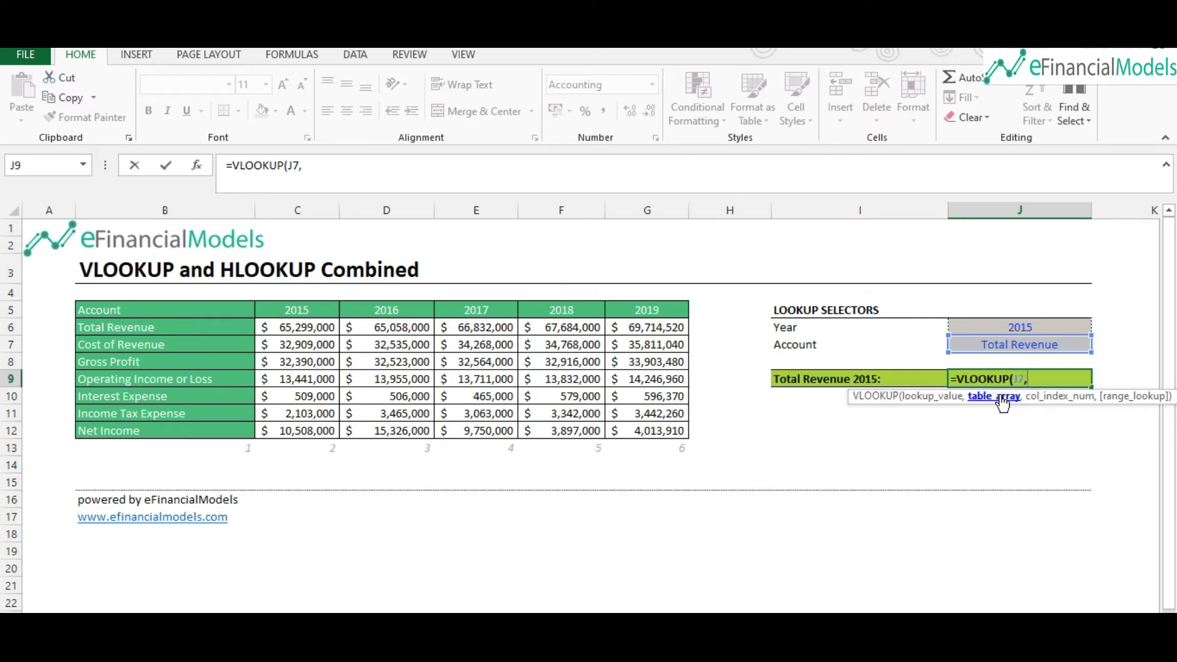
left_click_drag(169, 310, 685, 443)
type(",")
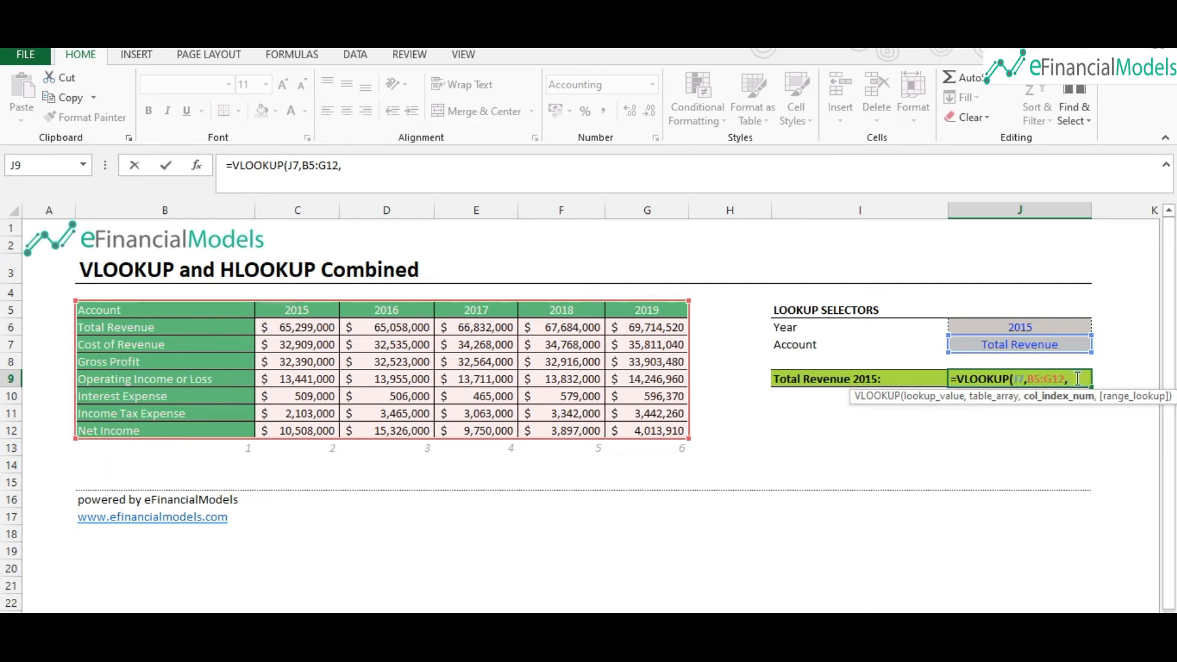
Step: Nest HLOOKUP(J6,B5:G13,9,FALSE) as the column index number and complete the VLOOKUP with FALSE for an exact match
type("HLOOKUP")
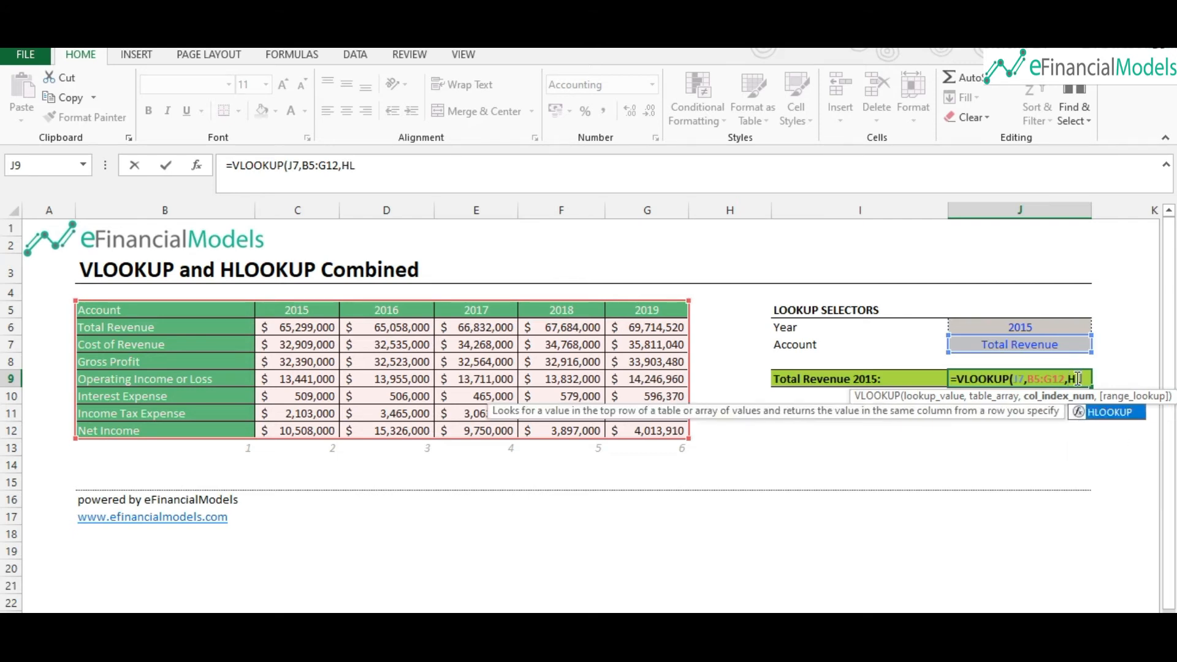
type("(")
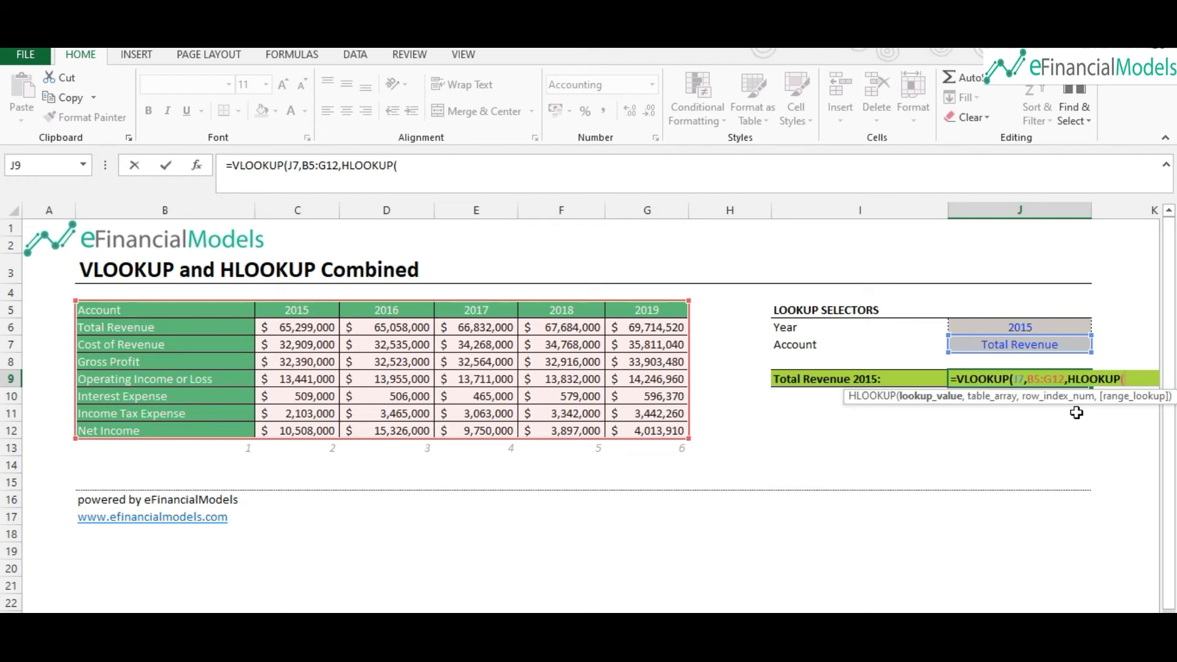
left_click(1040, 326)
type(",")
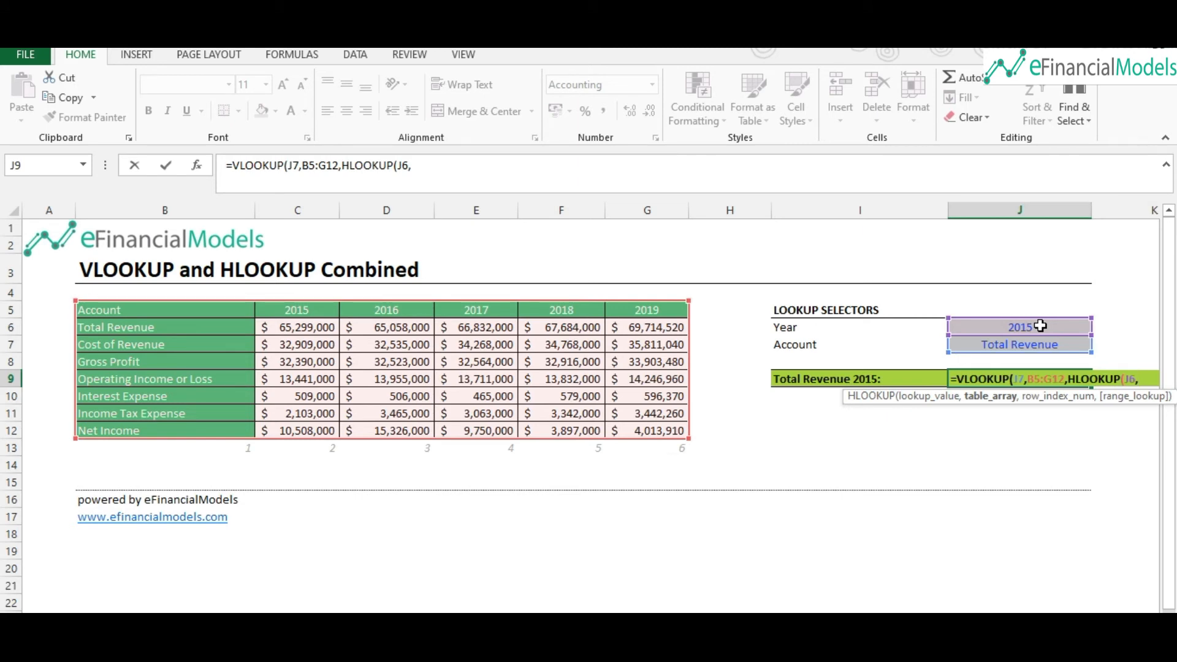
left_click_drag(172, 309, 674, 454)
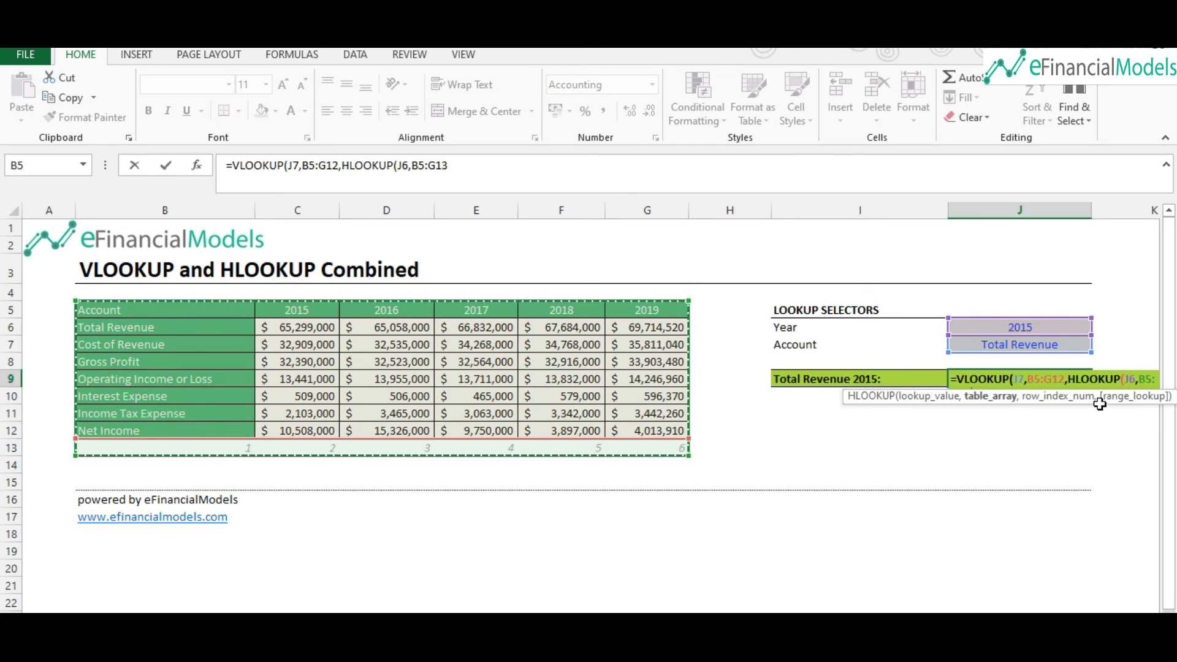
type(",")
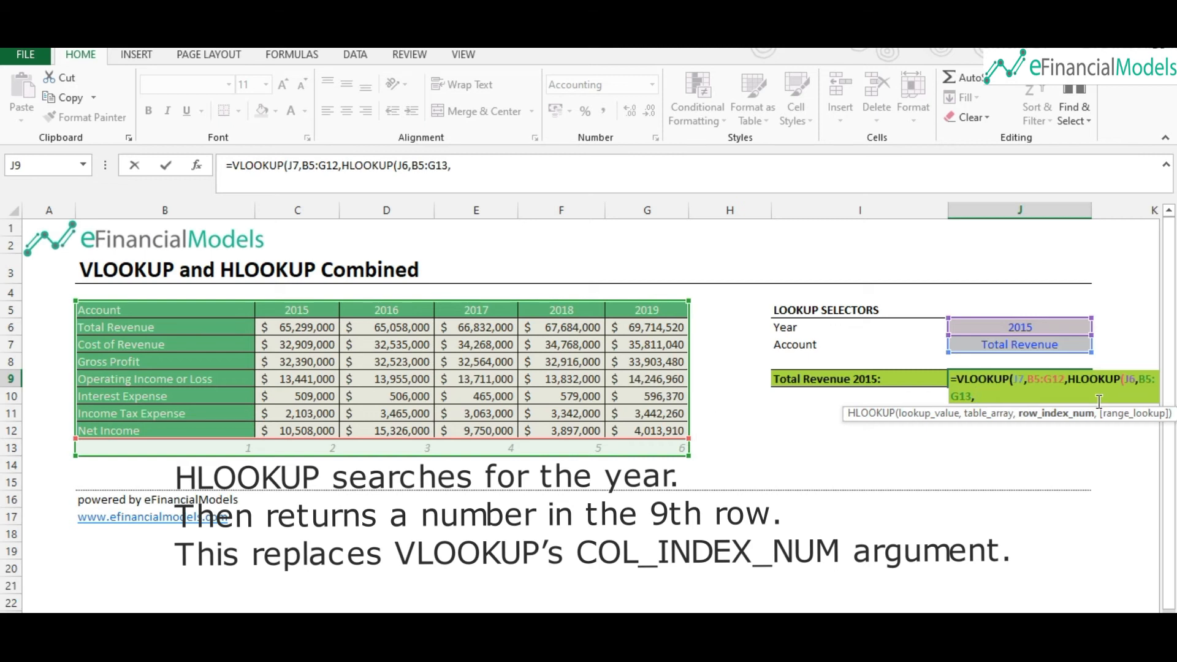
type("9,")
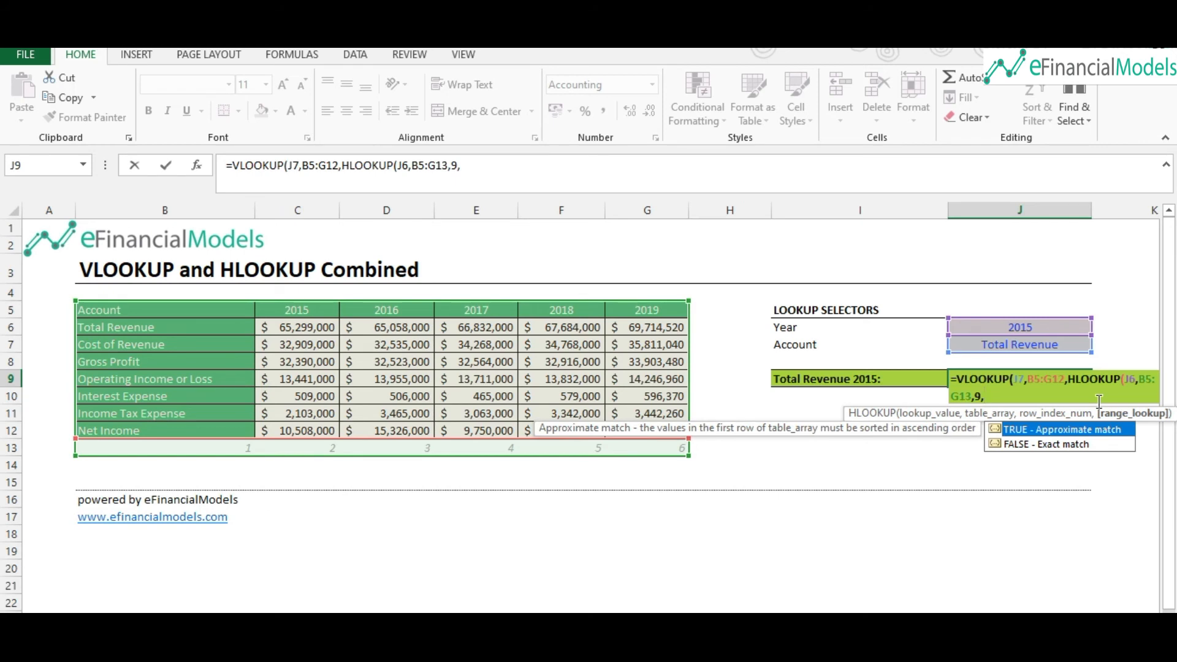
type("FALSE),")
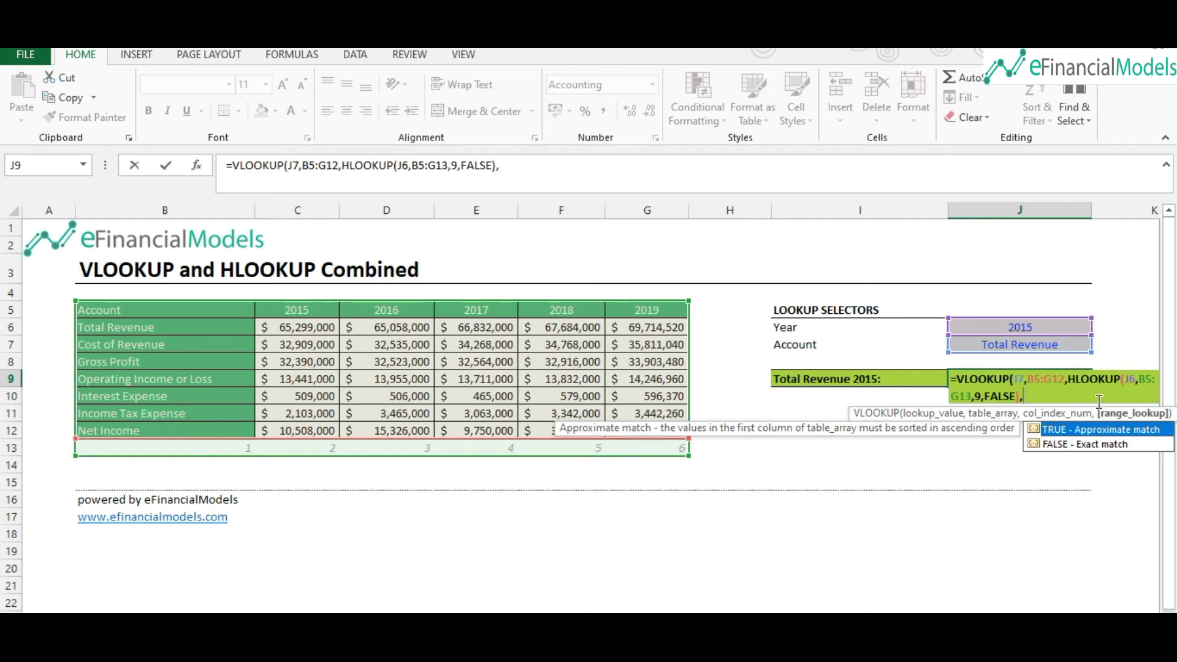
type("FALSE)")
key("ctrl+Return")
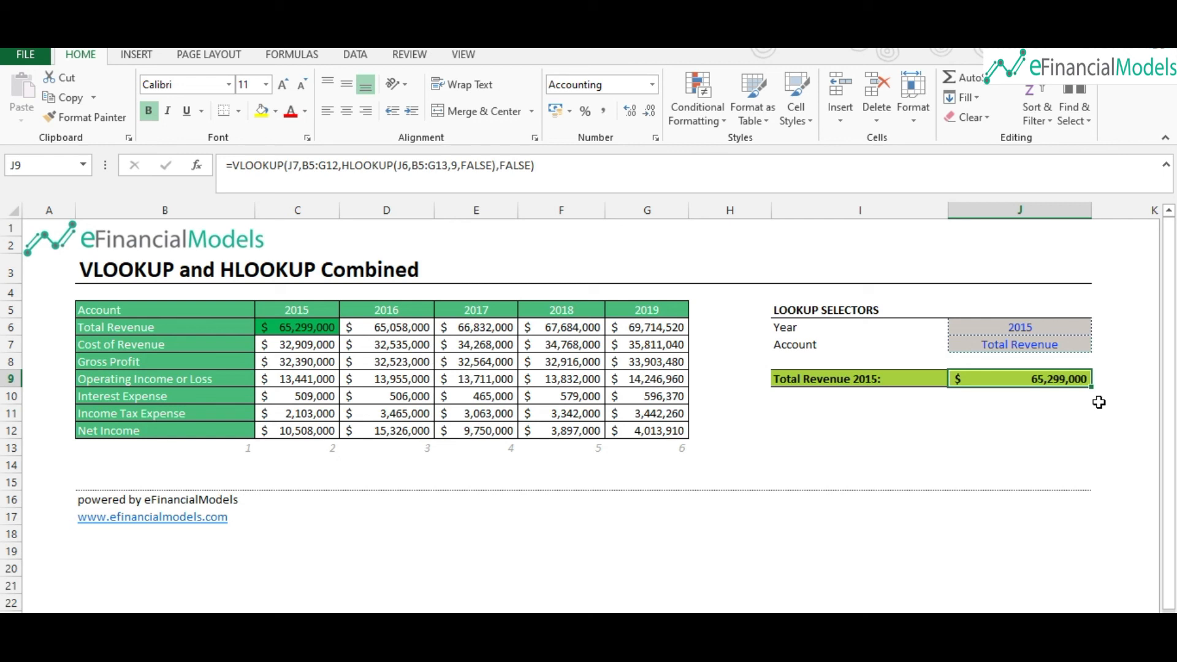
Step: Set the Year lookup selector to 2017 and the Account selector to Net Income
left_click(1066, 325)
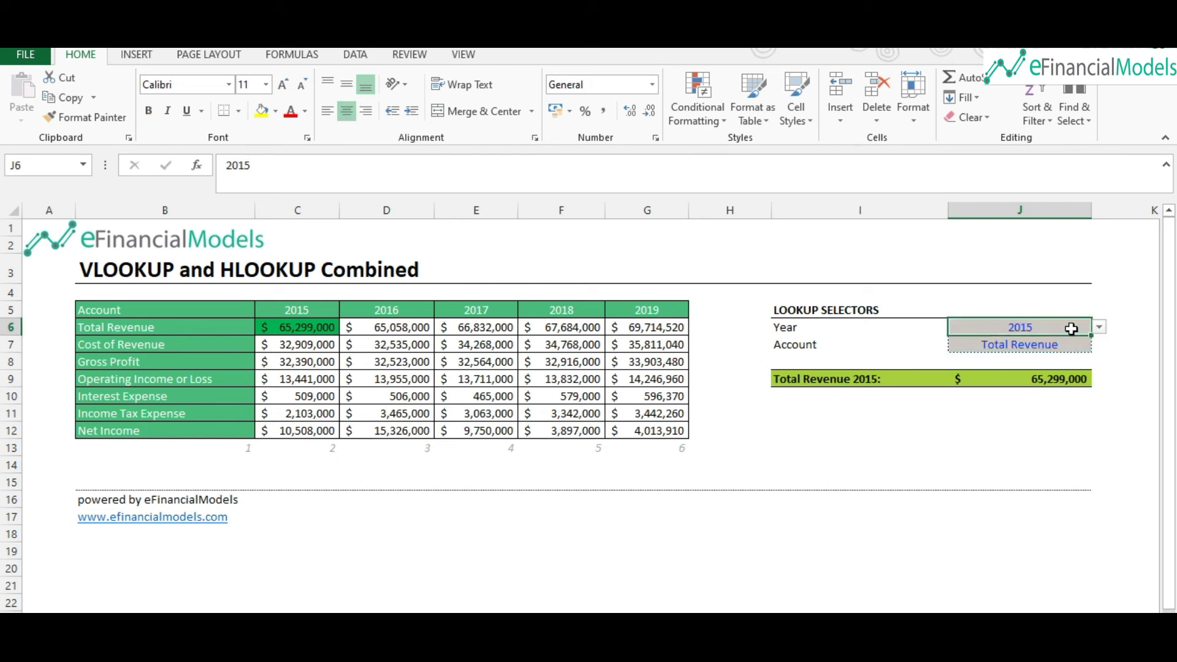
left_click(1098, 328)
left_click(1051, 364)
left_click(1067, 344)
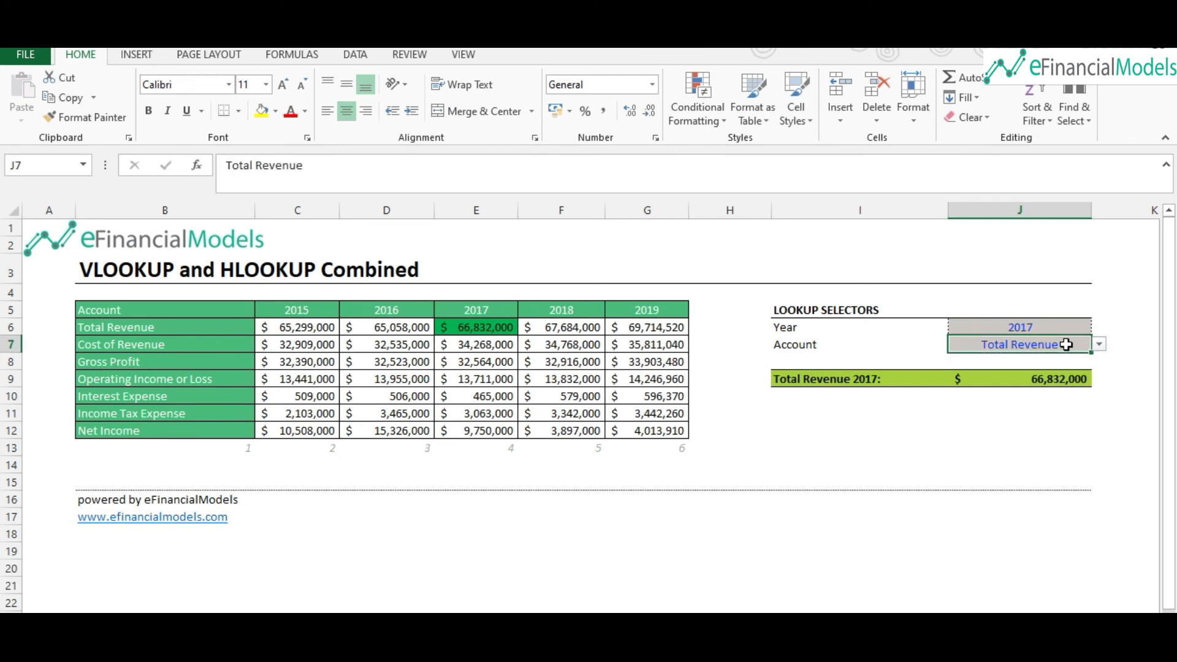
left_click(1098, 345)
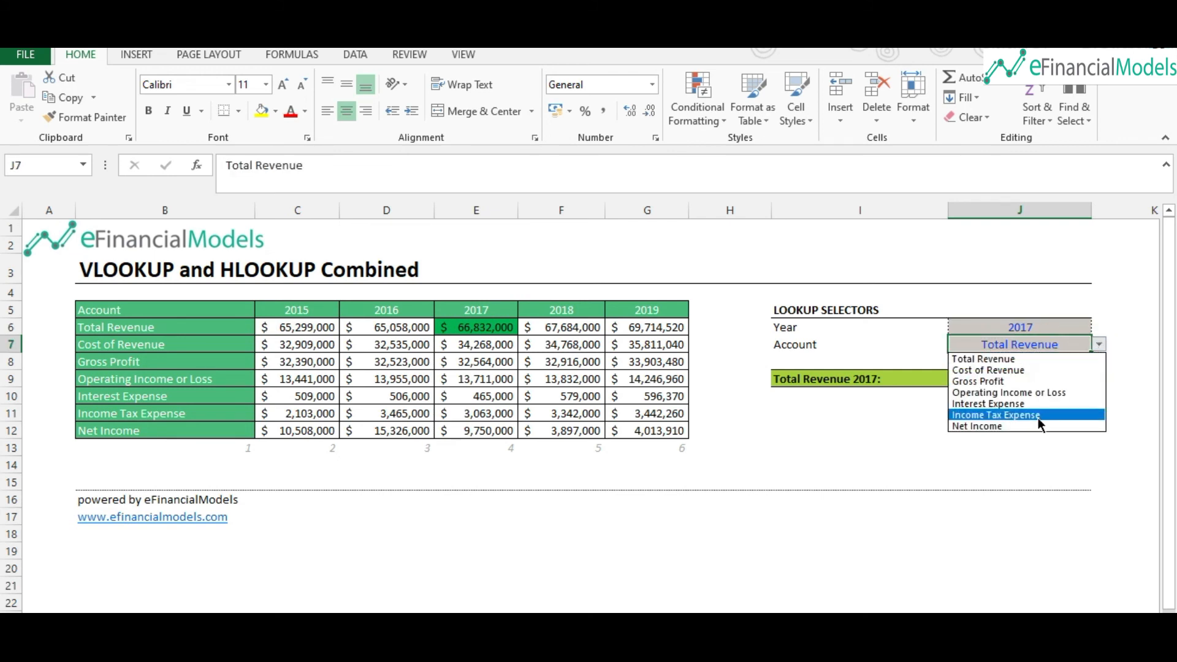
left_click(1040, 427)
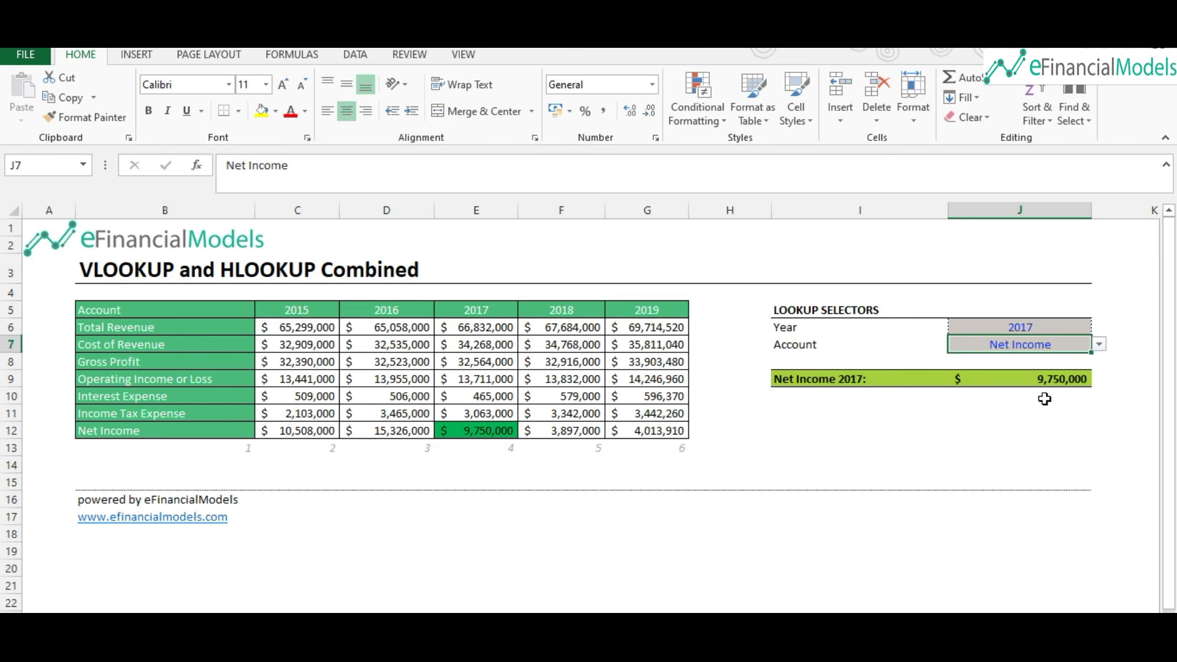